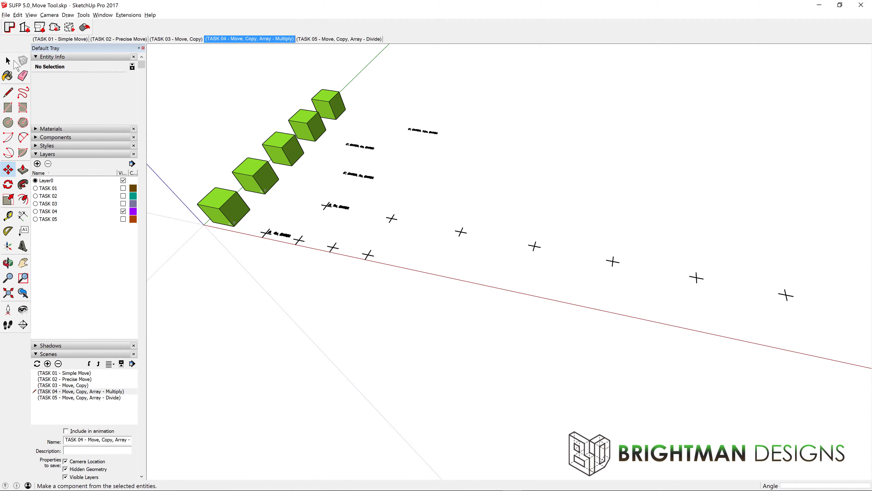
Copy the block nearest the origin from its corner A to the A mark beside it, and multiply the copy into a 4x array
scroll(209, 193, up, 5)
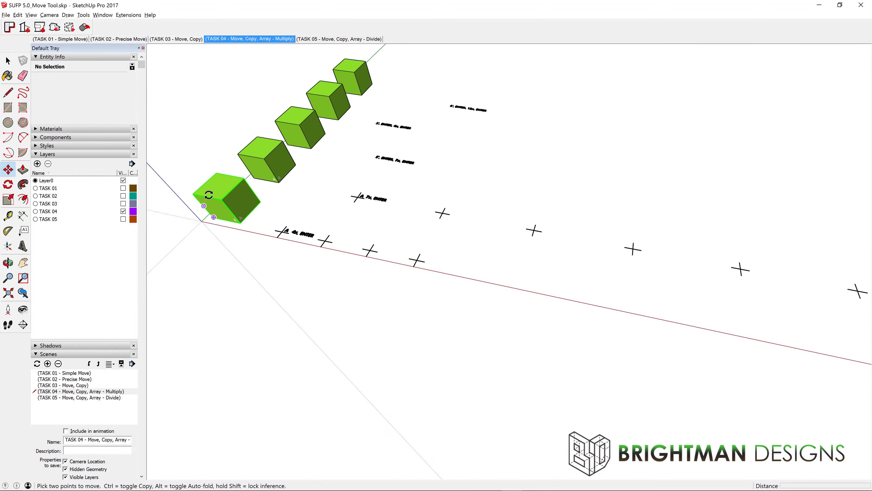
scroll(228, 194, up, 3)
scroll(646, 237, up, 2)
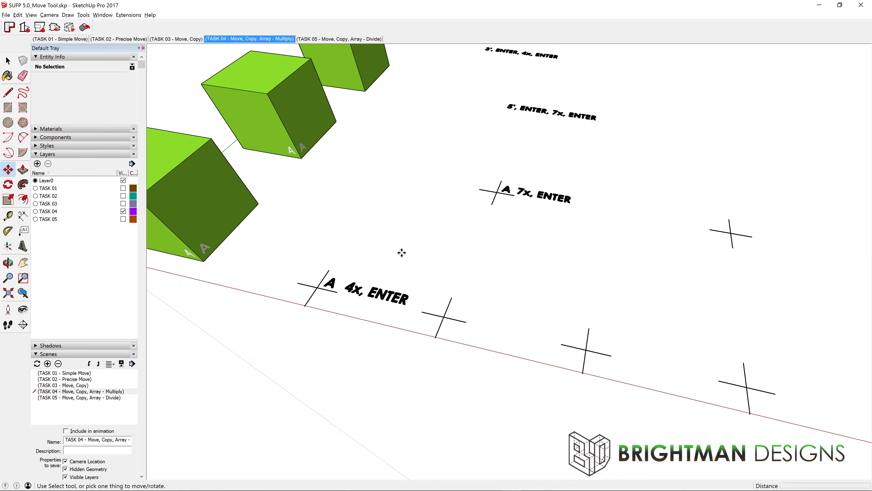
middle_drag(377, 247, 430, 232)
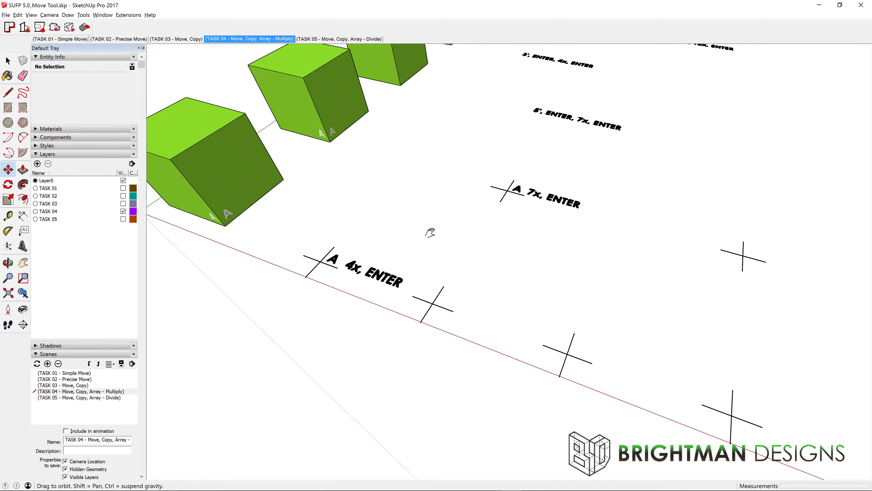
scroll(493, 236, up, 3)
scroll(361, 237, up, 1)
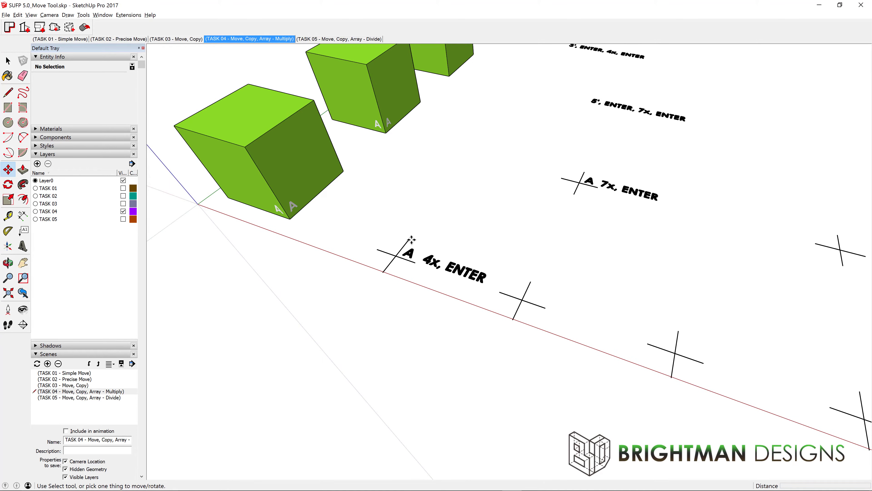
click(290, 219)
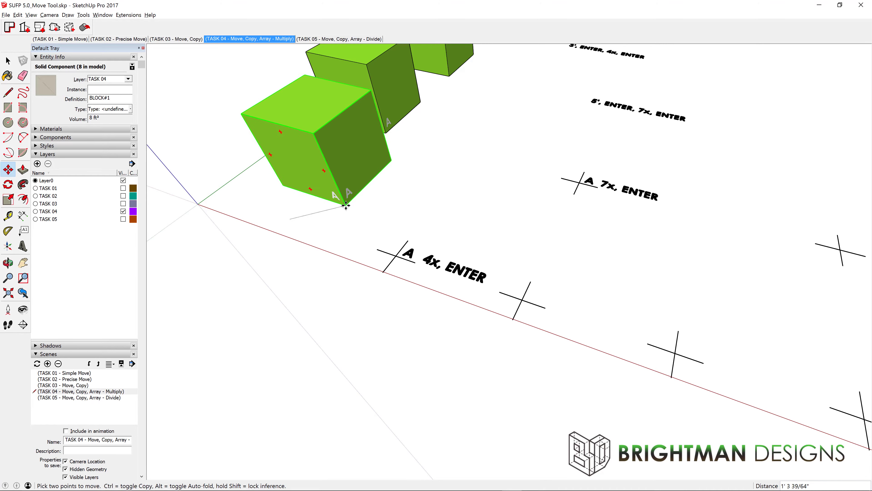
key(ctrl)
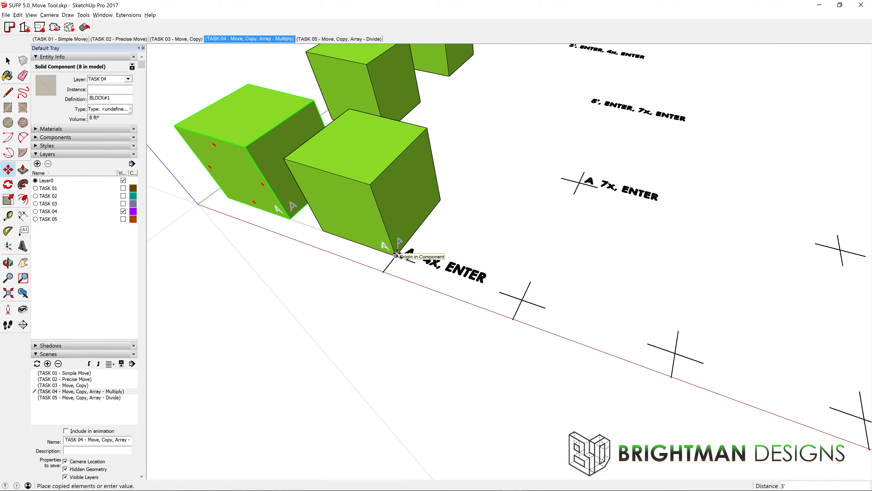
click(396, 255)
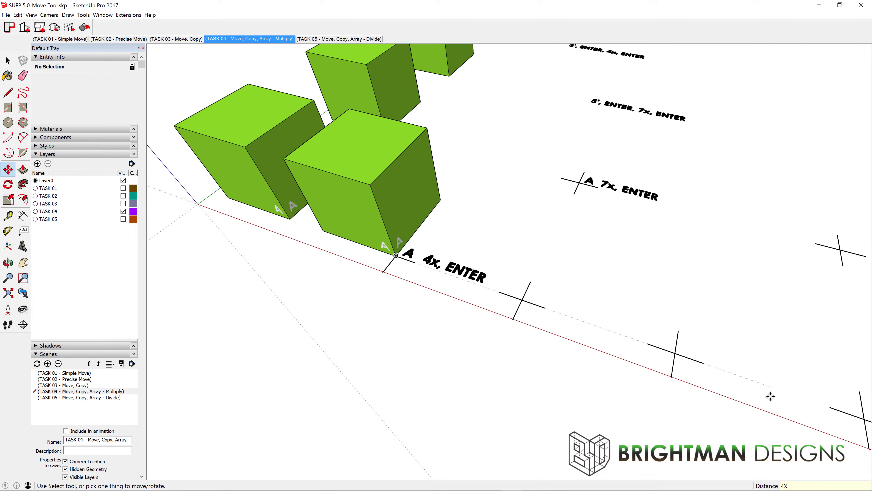
key(Return)
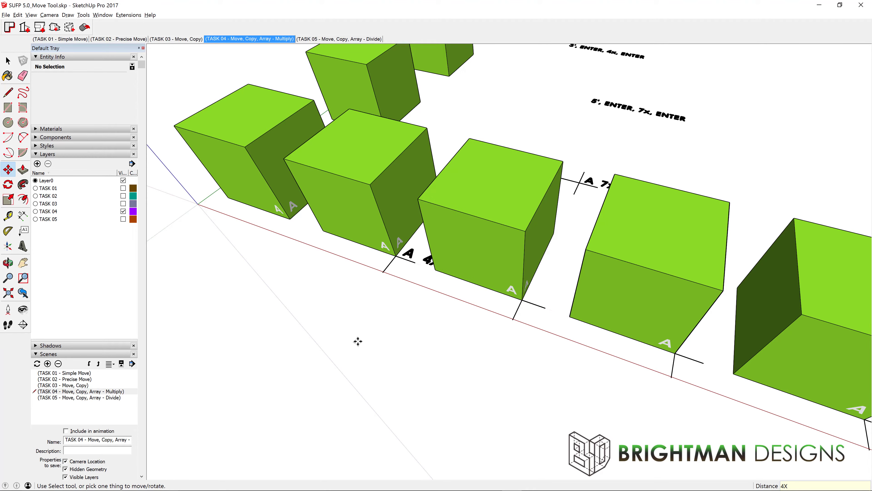
Copy the second block from its corner A to the A mark labelled 7x, and multiply the copy into a 7x array
scroll(261, 217, down, 3)
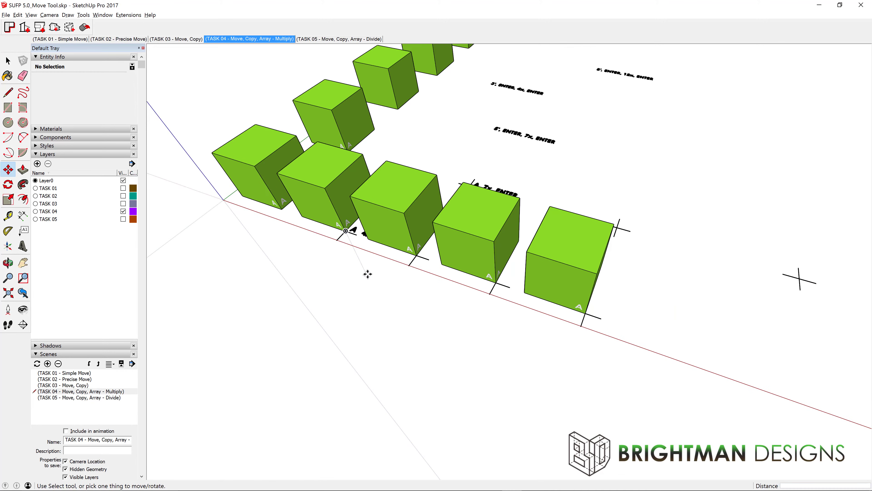
middle_drag(599, 347, 607, 377)
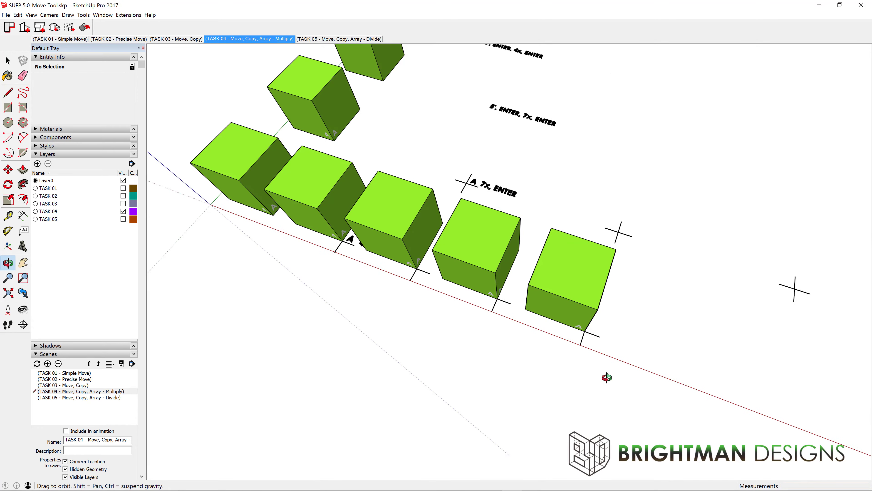
scroll(545, 120, up, 3)
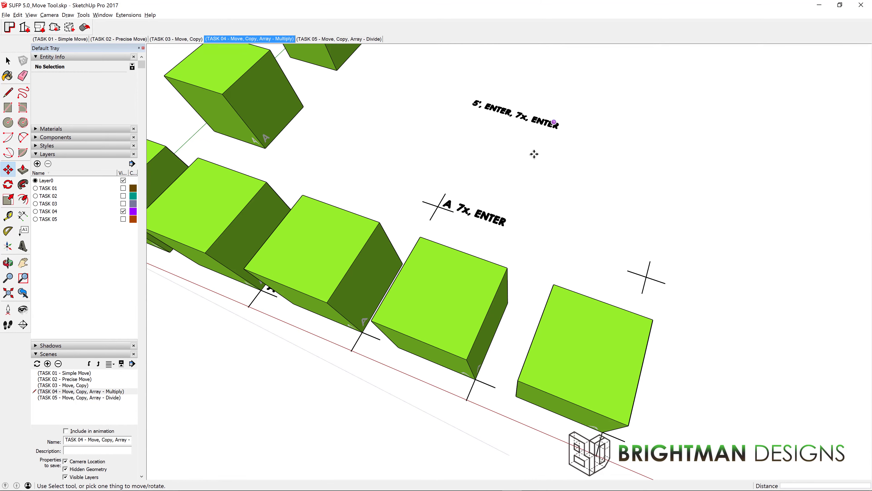
click(266, 147)
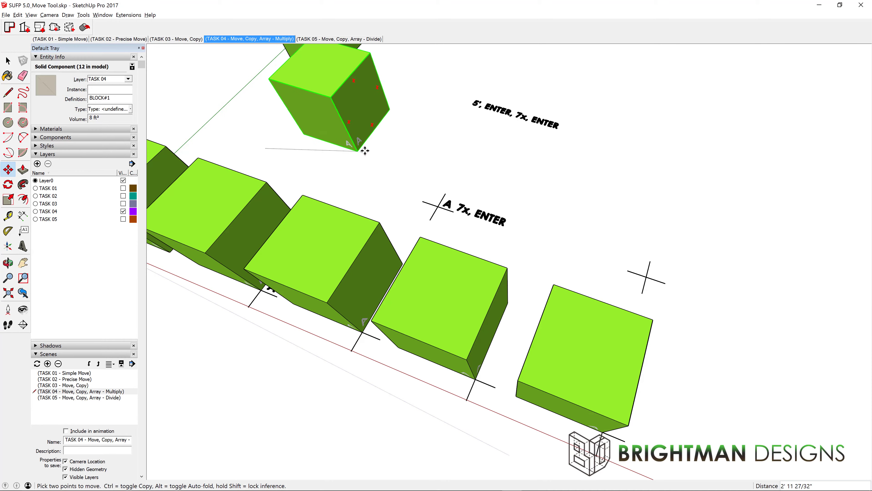
key(ctrl)
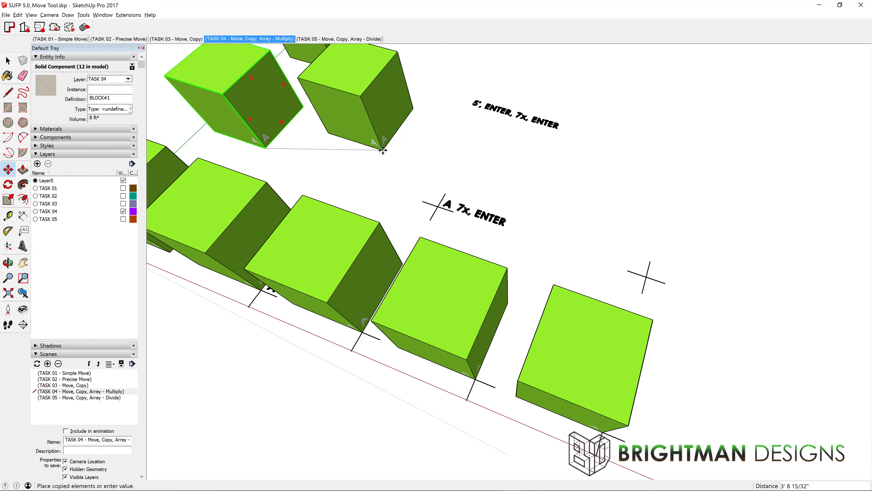
click(438, 205)
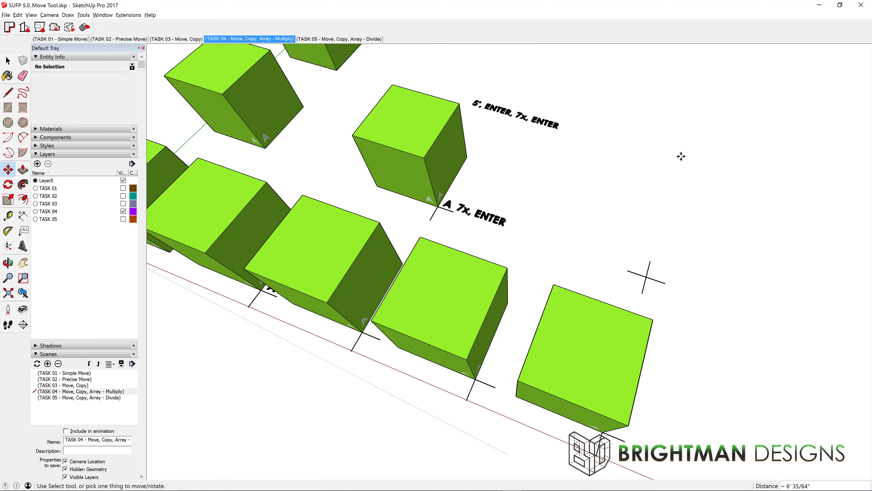
text(7X)
key(Return)
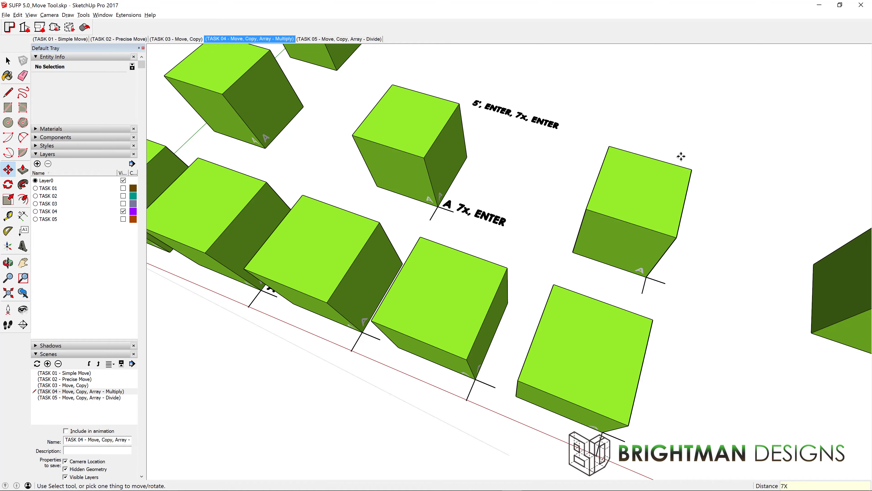
Copy the third block 5' along the red axis and multiply the copy into a 7x array
scroll(319, 200, down, 6)
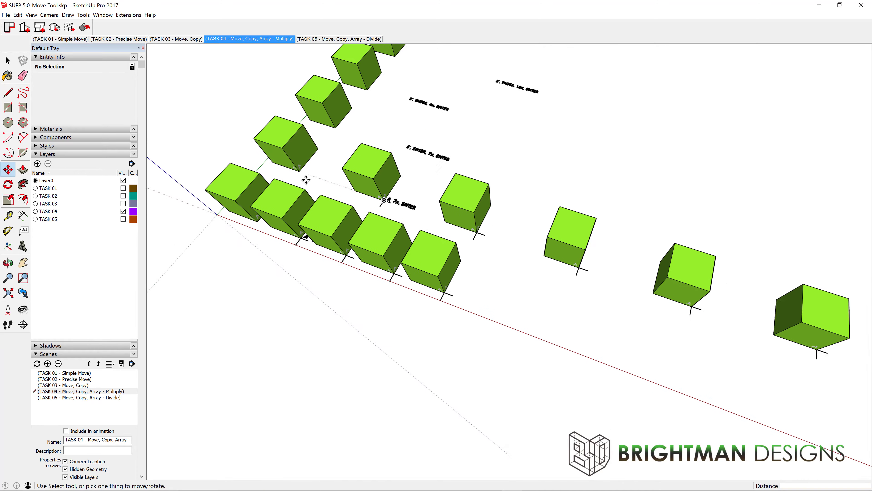
middle_drag(524, 309, 430, 269)
scroll(434, 71, up, 4)
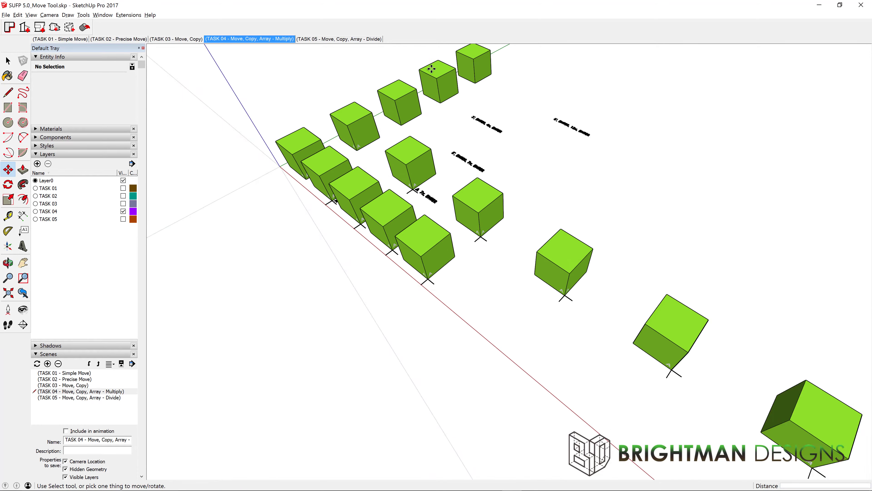
scroll(470, 110, up, 5)
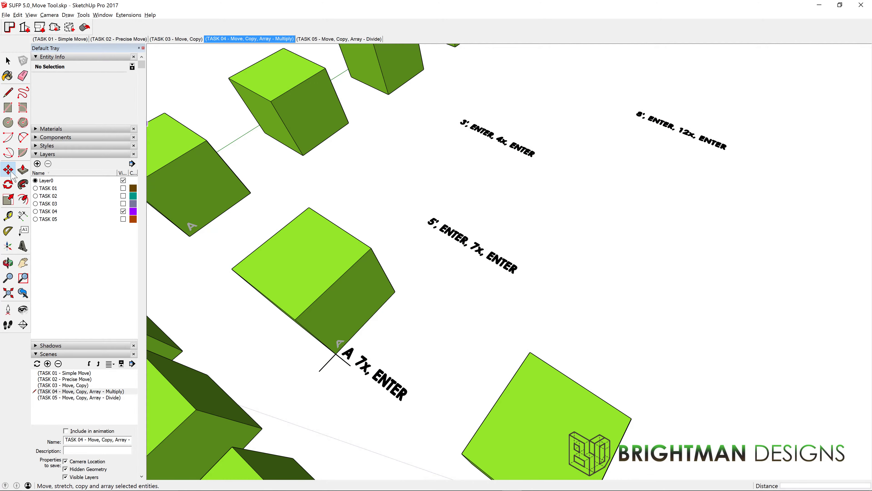
click(8, 170)
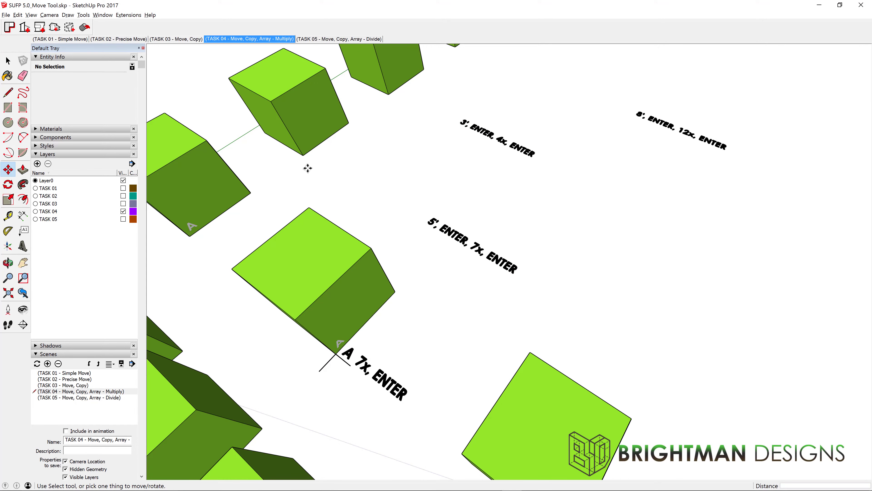
click(304, 155)
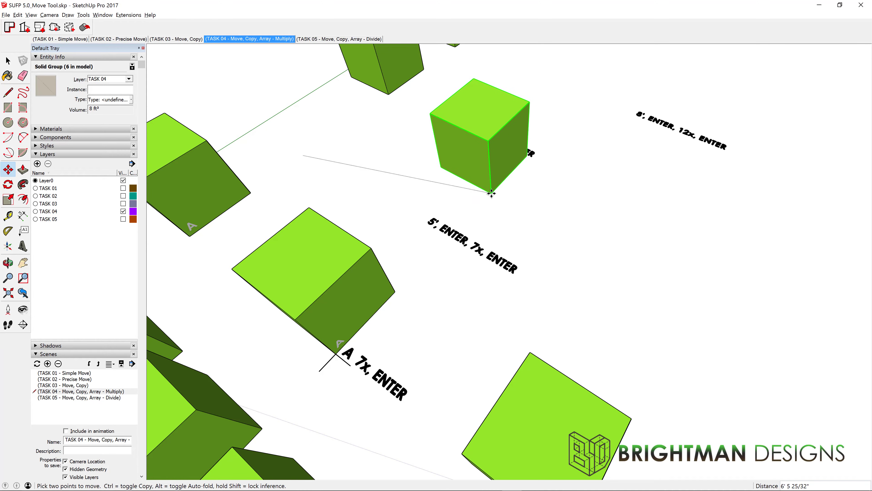
key(ctrl)
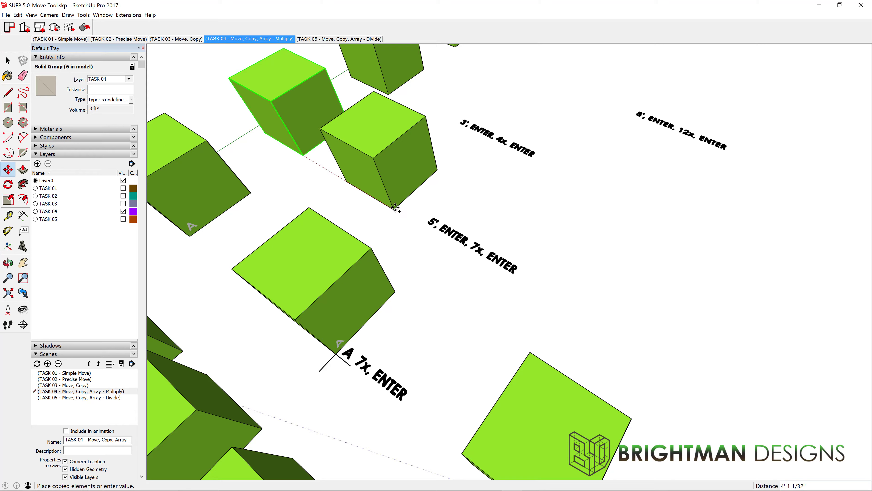
text(5)
key(Return)
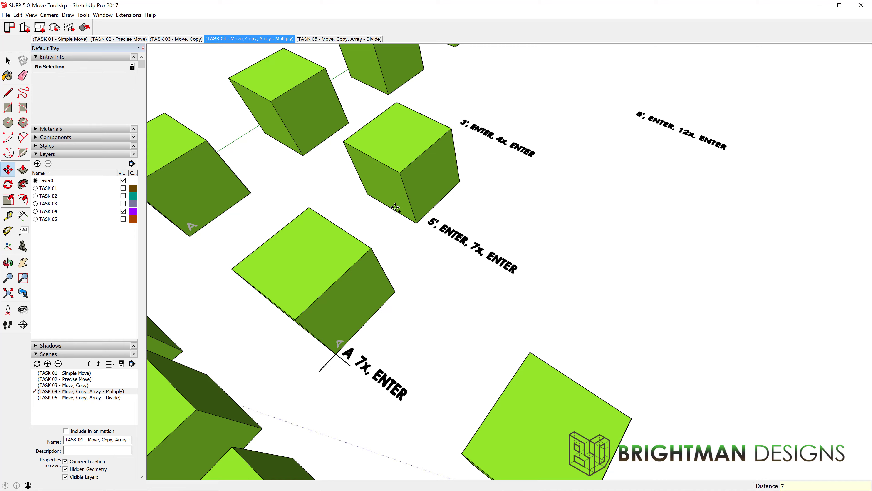
key(Return)
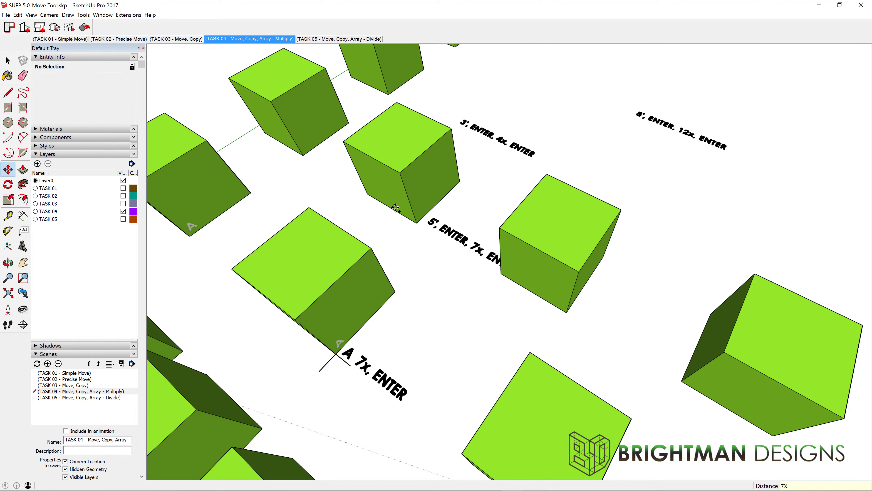
Copy the fourth block 3' along the red axis and multiply the copy into a 4x array
middle_drag(396, 208, 450, 127)
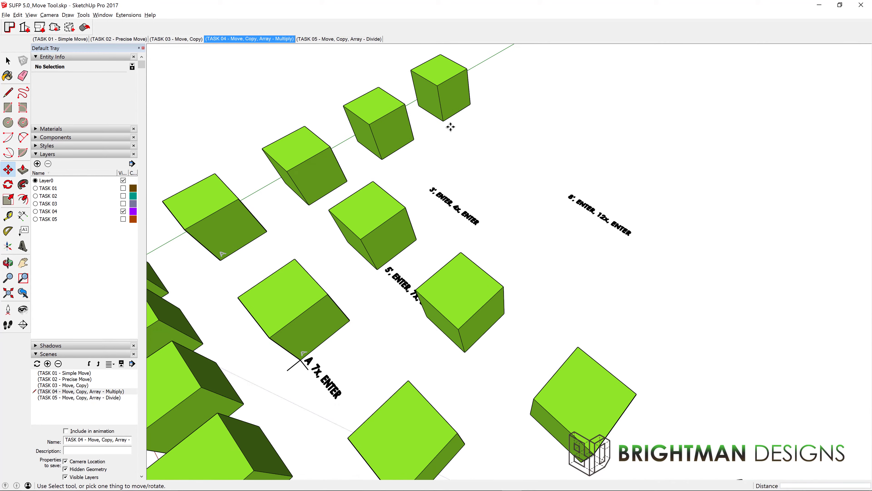
scroll(443, 138, up, 5)
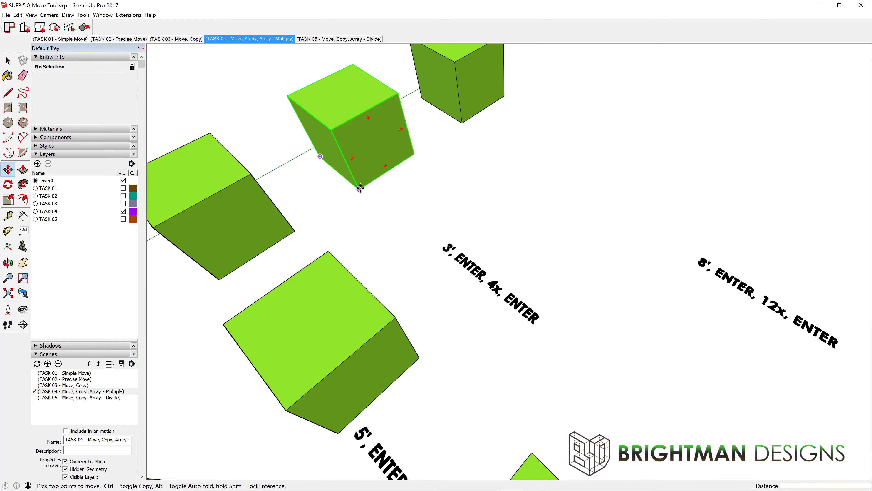
click(360, 189)
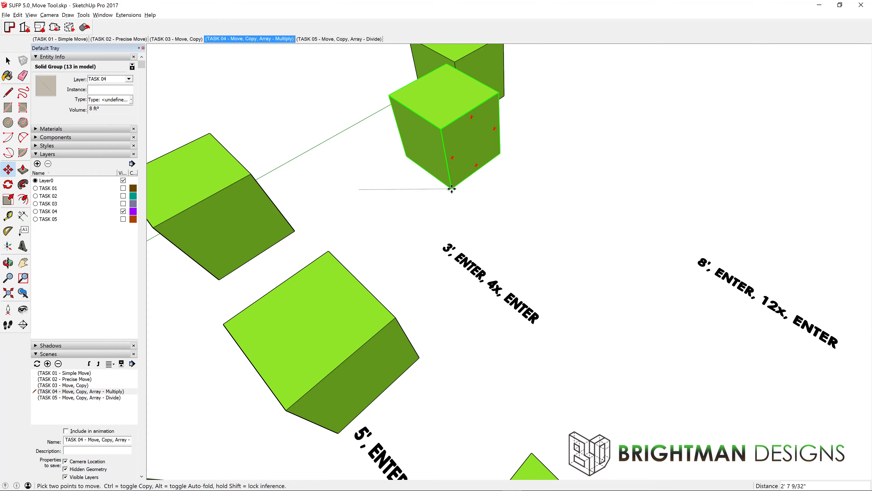
key(ctrl)
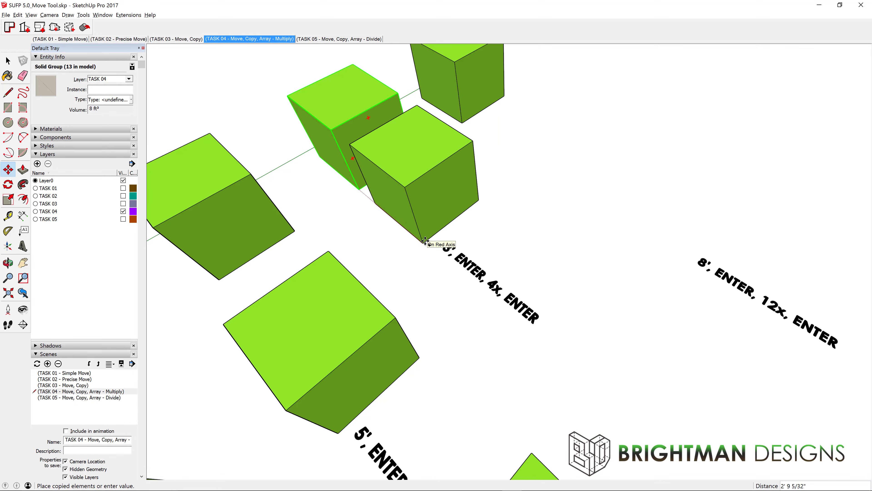
text(3)
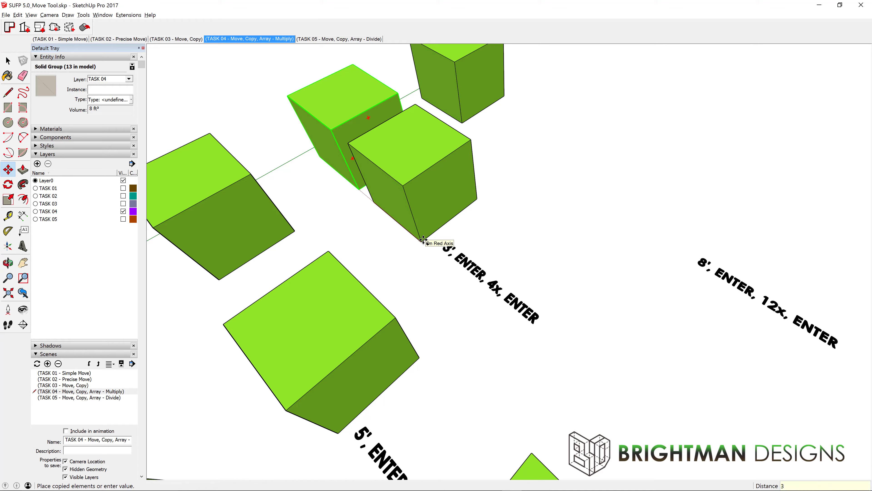
key(Return)
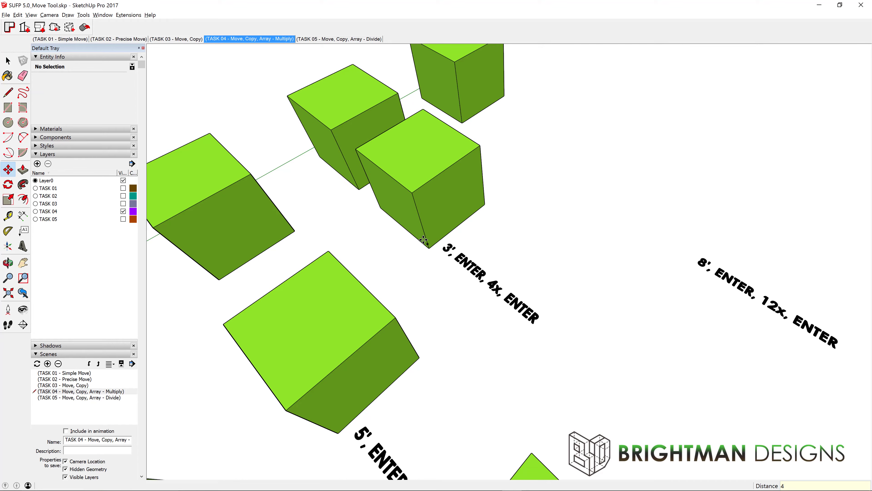
key(Return)
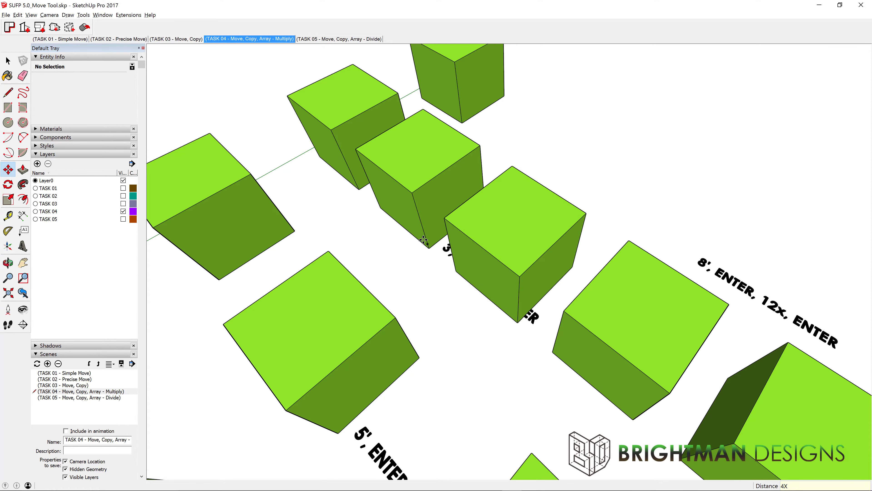
Copy the fifth block 8' along the red axis and multiply the copy into a 12x array
scroll(569, 181, down, 6)
middle_drag(531, 210, 652, 163)
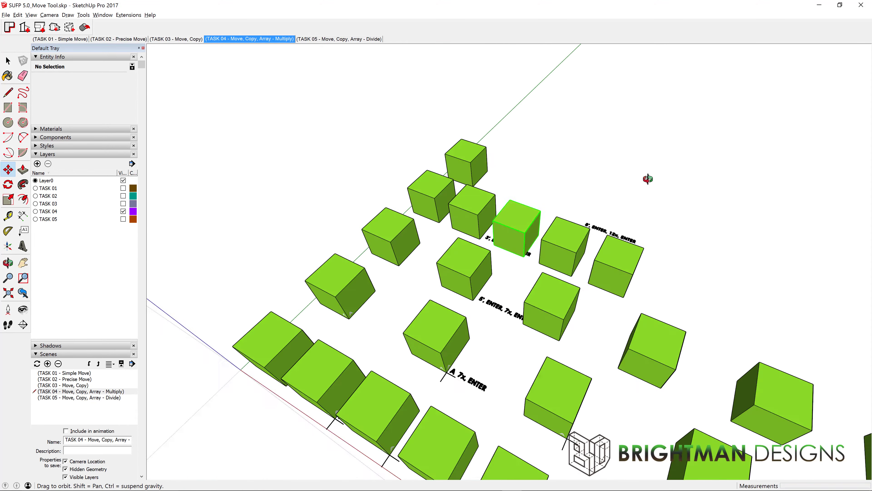
scroll(652, 164, up, 6)
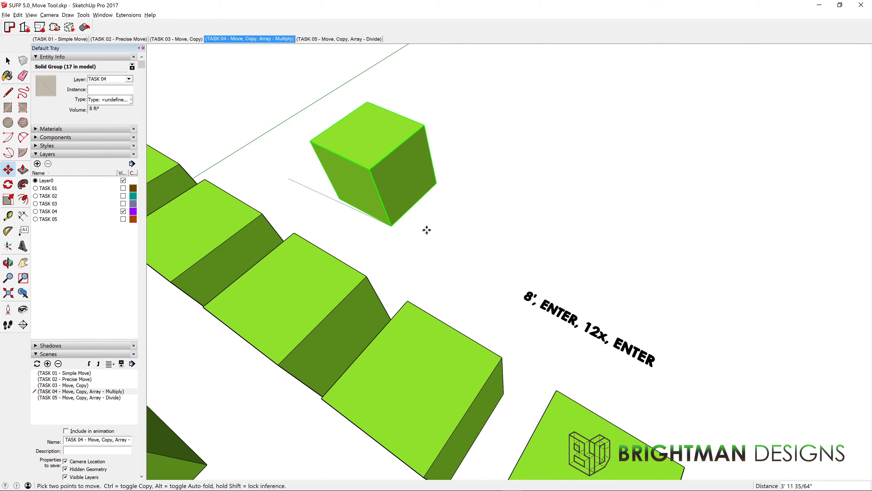
key(Escape)
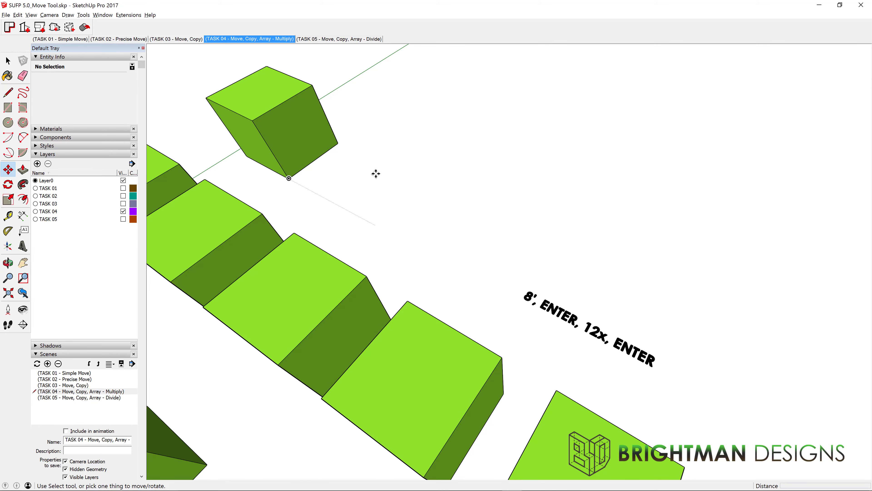
click(298, 125)
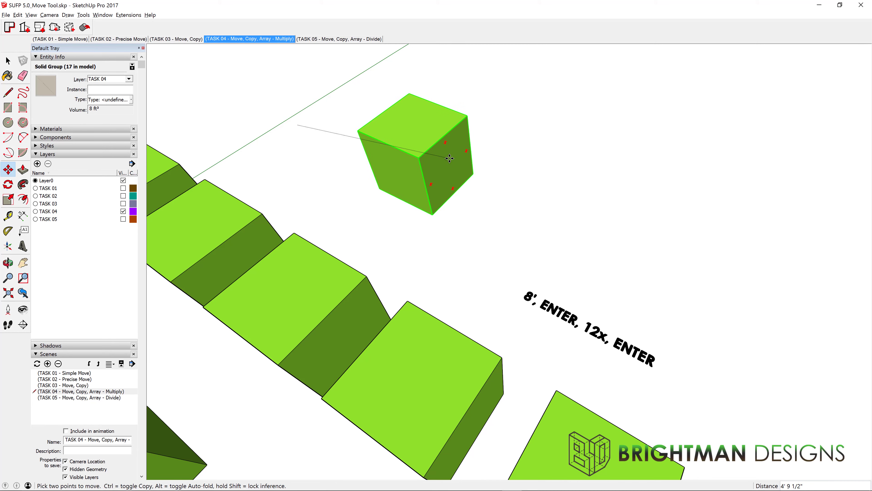
key(ctrl)
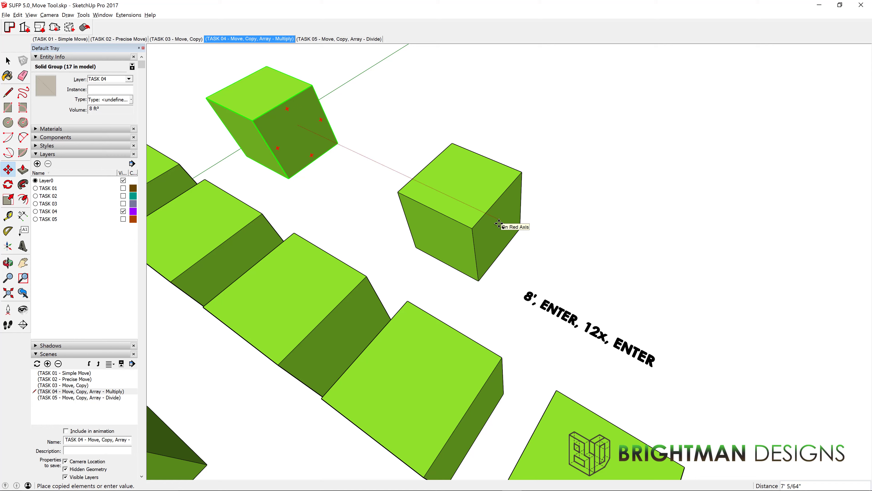
text(8)
key(Return)
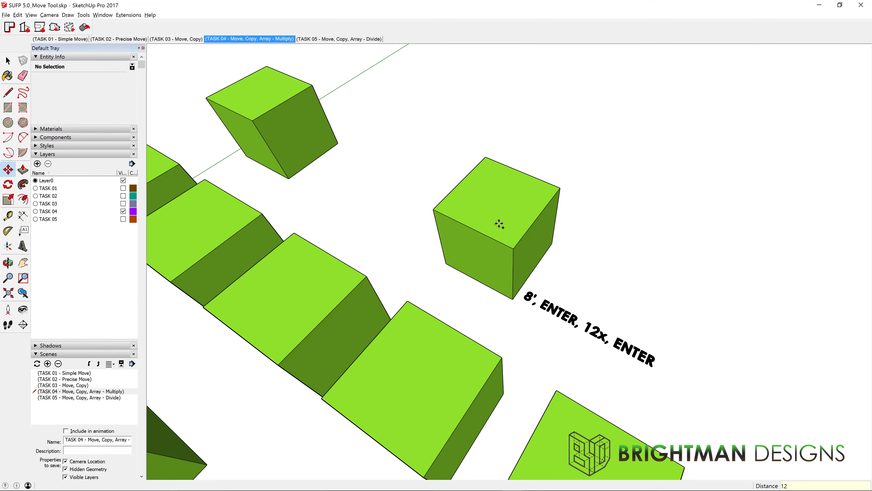
key(Return)
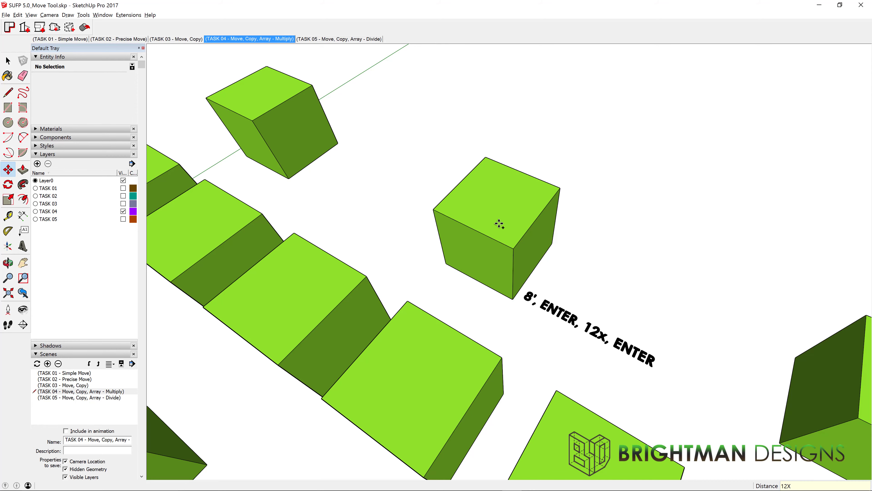
Change the fifth block's array to 8x and set the spacing between its copies to 5'
key(q)
scroll(288, 137, down, 10)
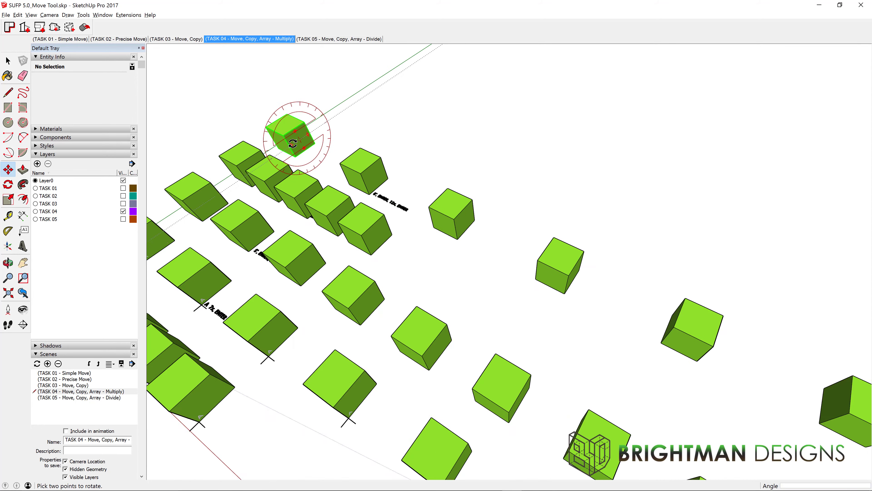
scroll(300, 140, down, 3)
key(m)
scroll(301, 140, down, 3)
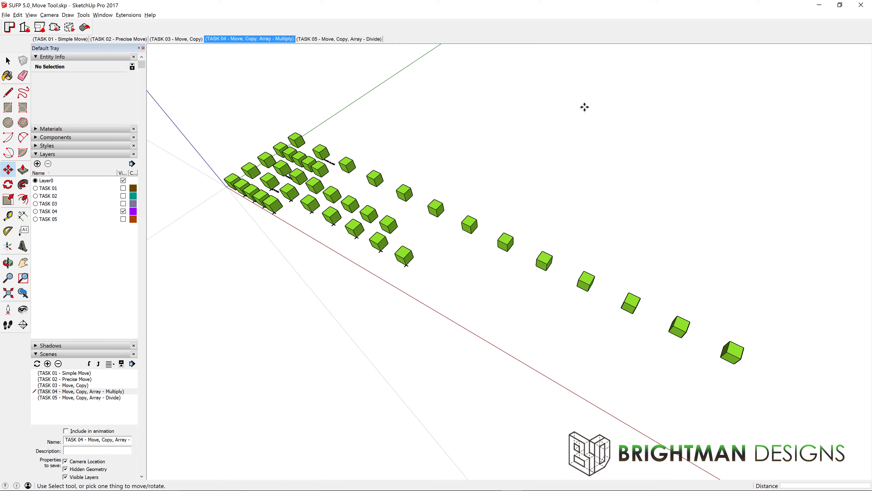
key(Return)
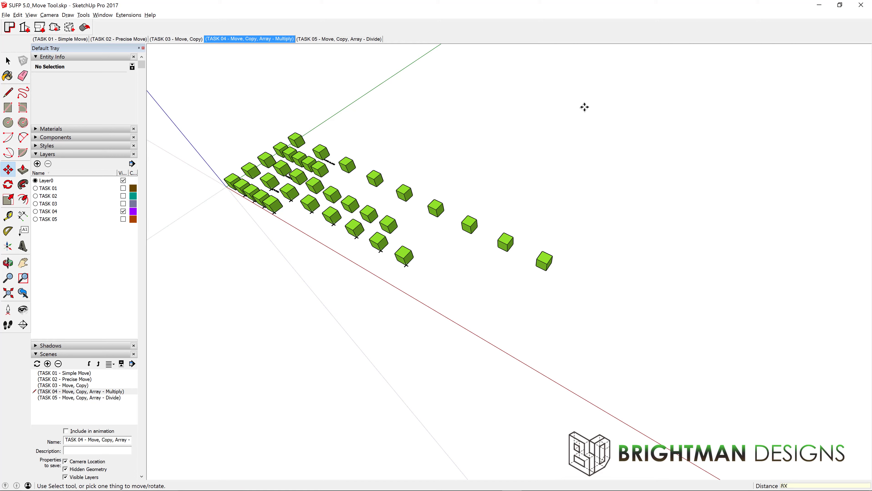
text(5)
key(Return)
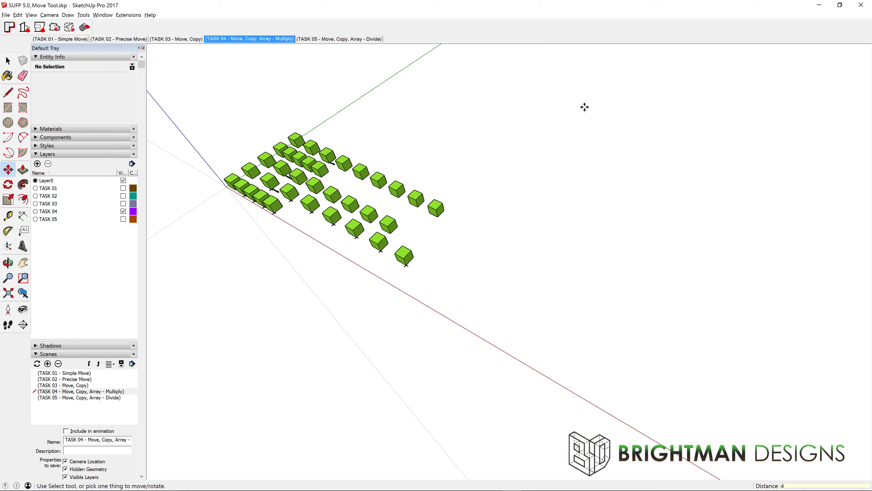
Set the spacing of the fifth block's array to 4', multiply it to 22x, and leave the Move tool
key(Return)
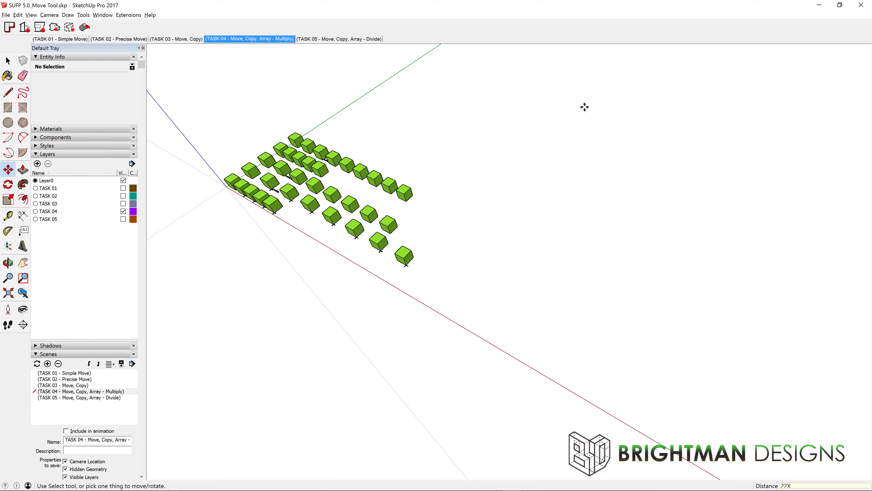
key(Return)
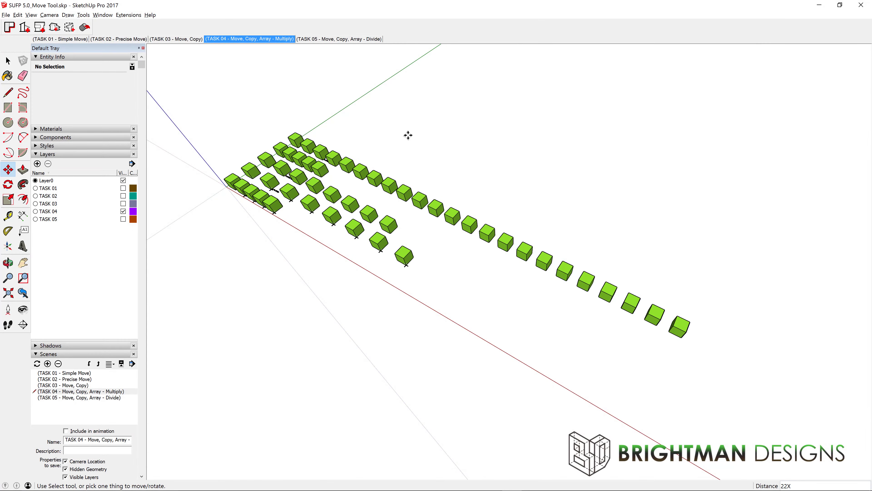
click(8, 92)
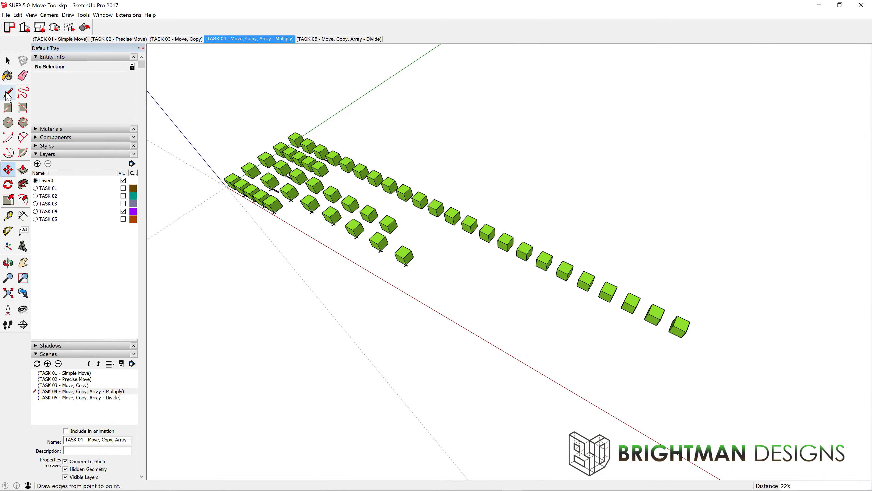